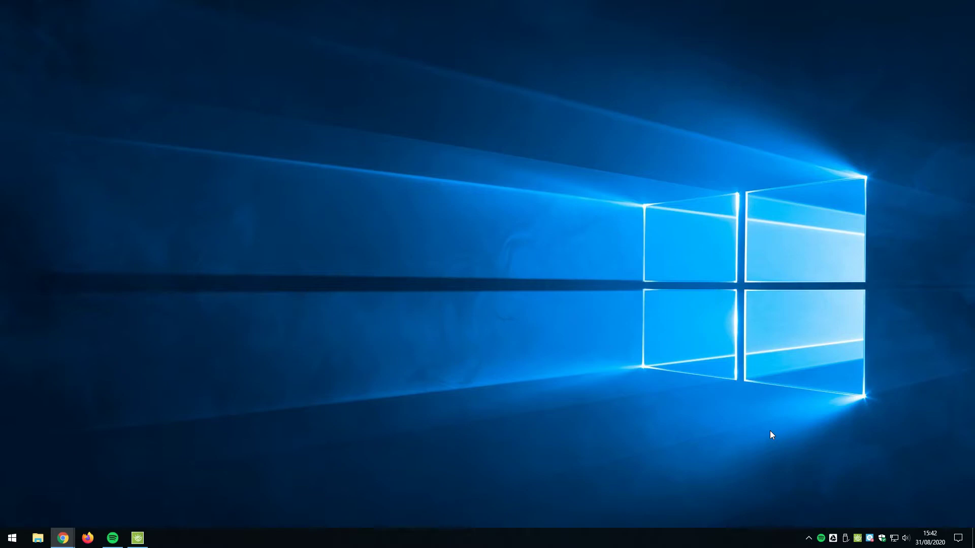
Launch TechSoft Design V3 from Windows search by typing v3.
key(super)
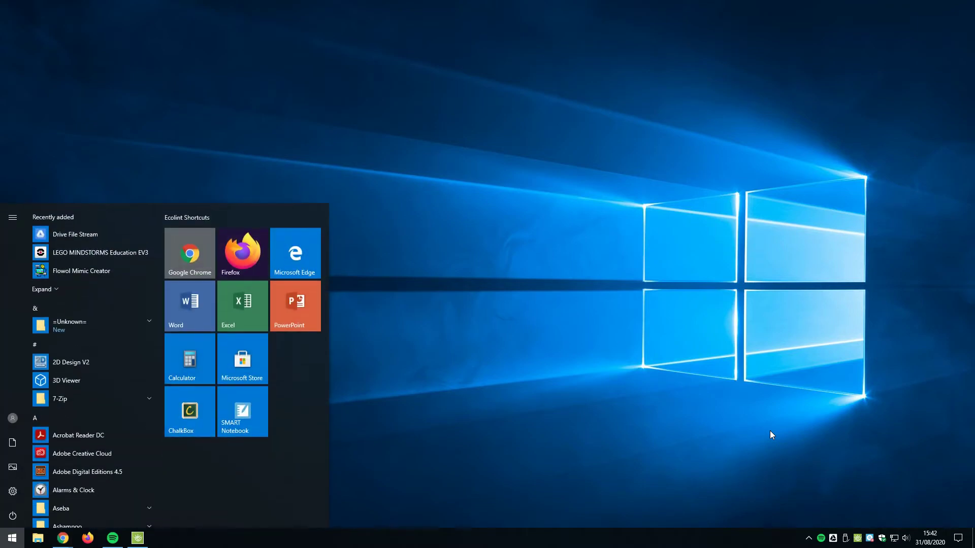
text(v3)
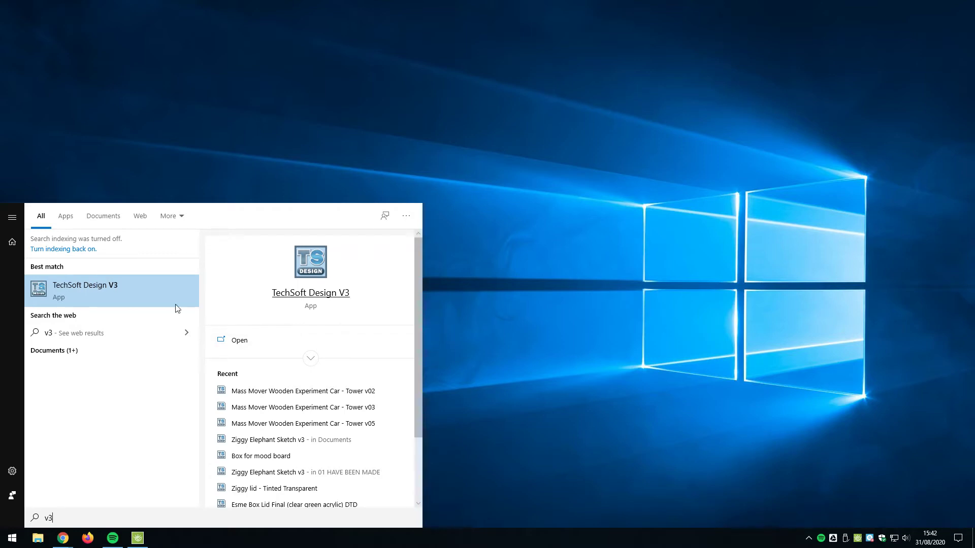
click(127, 293)
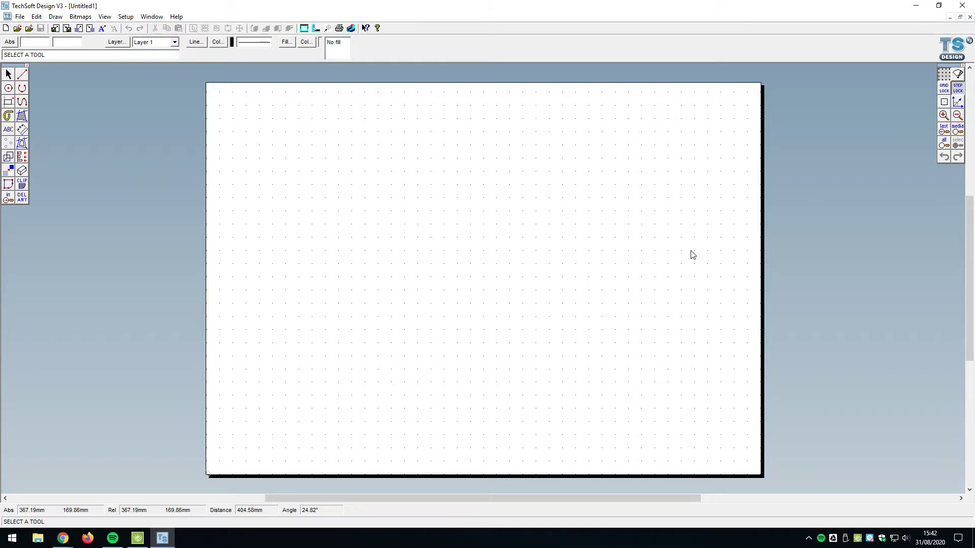
Turn Grid Lock on in the right toolbar, leaving Step Lock off.
click(959, 89)
click(948, 89)
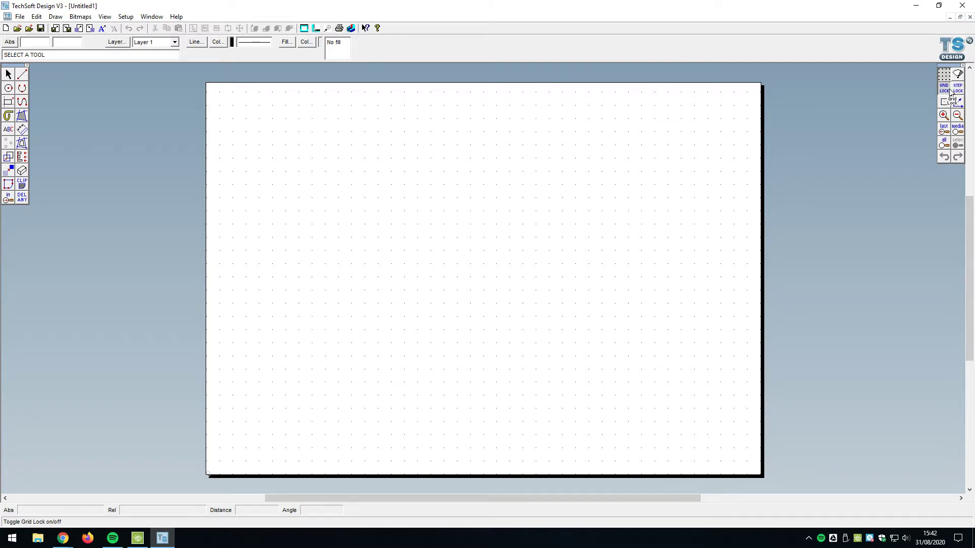
Set grid spacing X and Y to 5 mm, Lines style, light cyan colour.
right_click(950, 91)
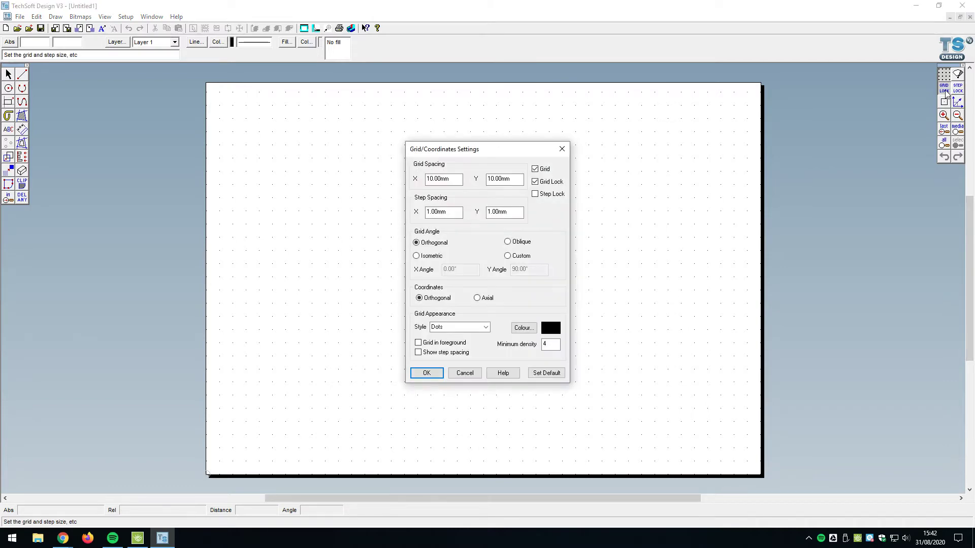
double_click(441, 178)
text(5)
key(Tab)
text(5)
click(486, 327)
click(461, 363)
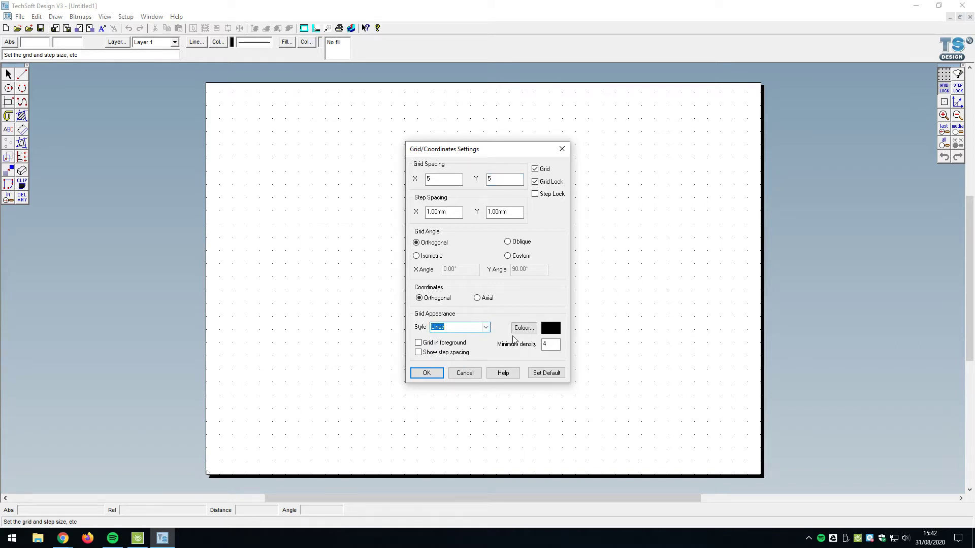
click(524, 328)
click(493, 212)
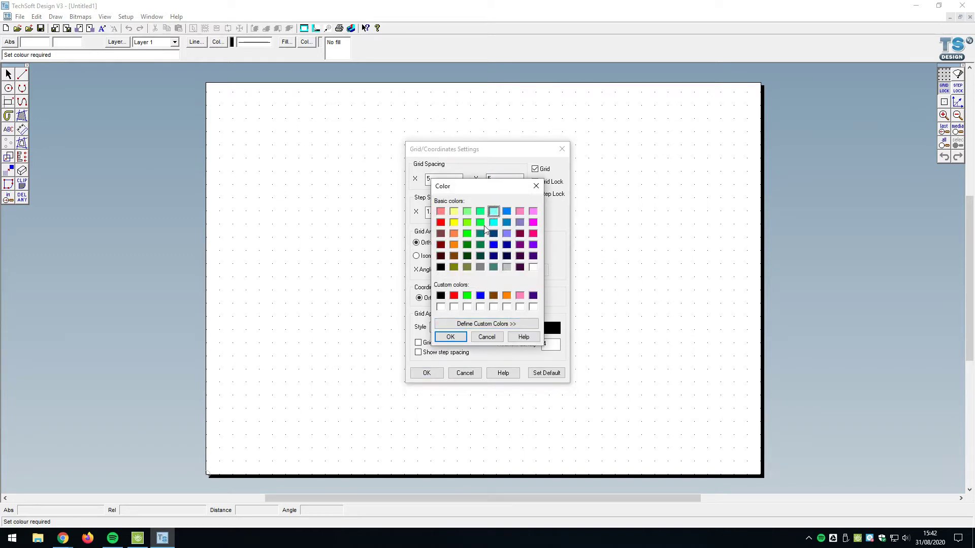
click(450, 337)
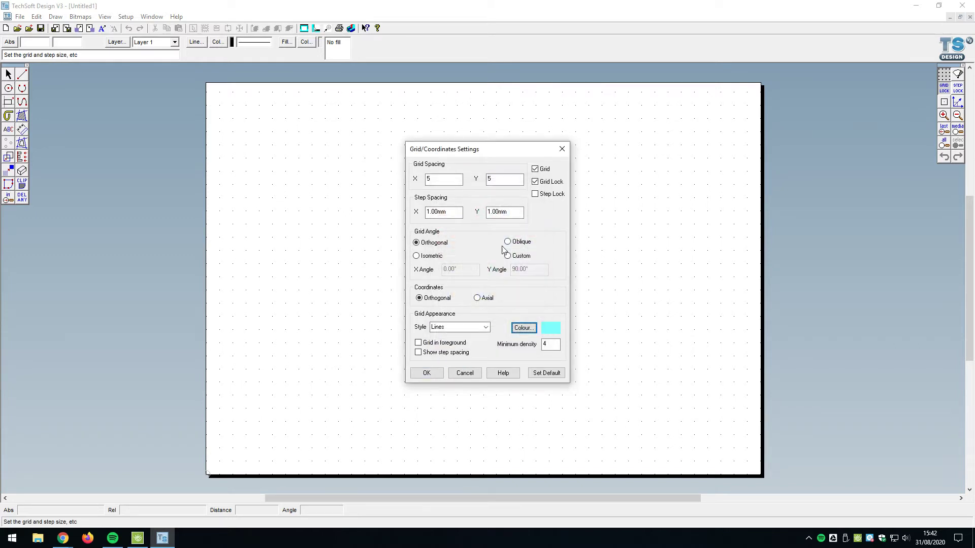
click(428, 372)
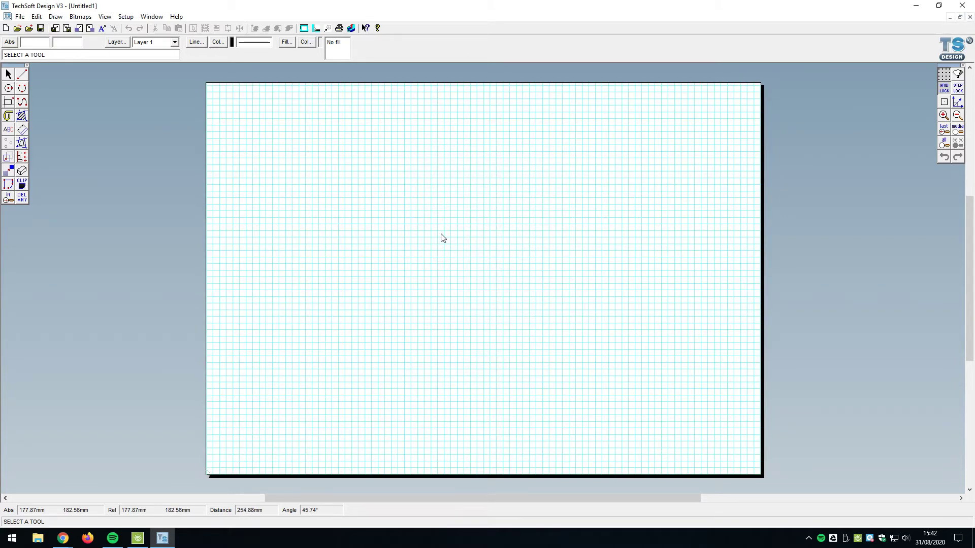
Select the single-line tool, toggle Step Lock and review the 5 mm grid settings.
click(22, 74)
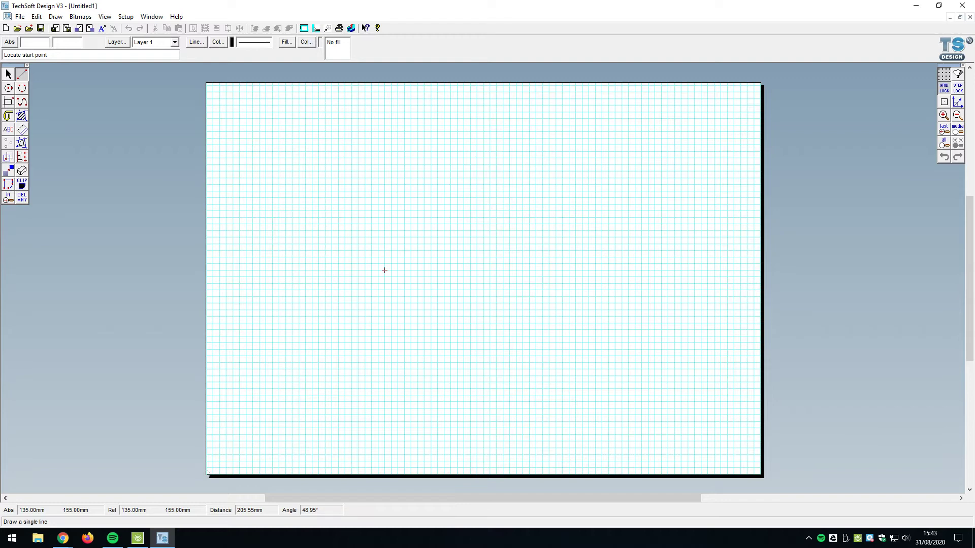
click(957, 87)
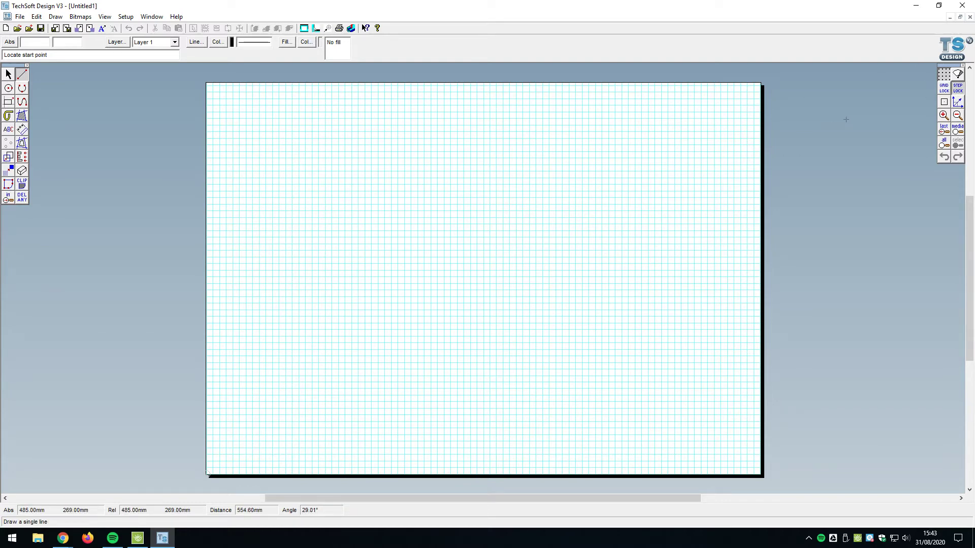
double_click(958, 88)
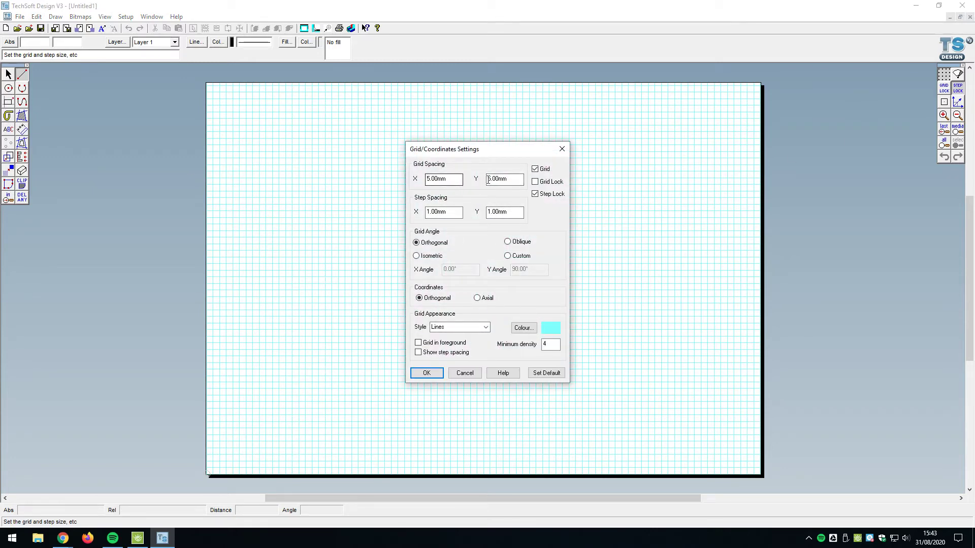
click(431, 373)
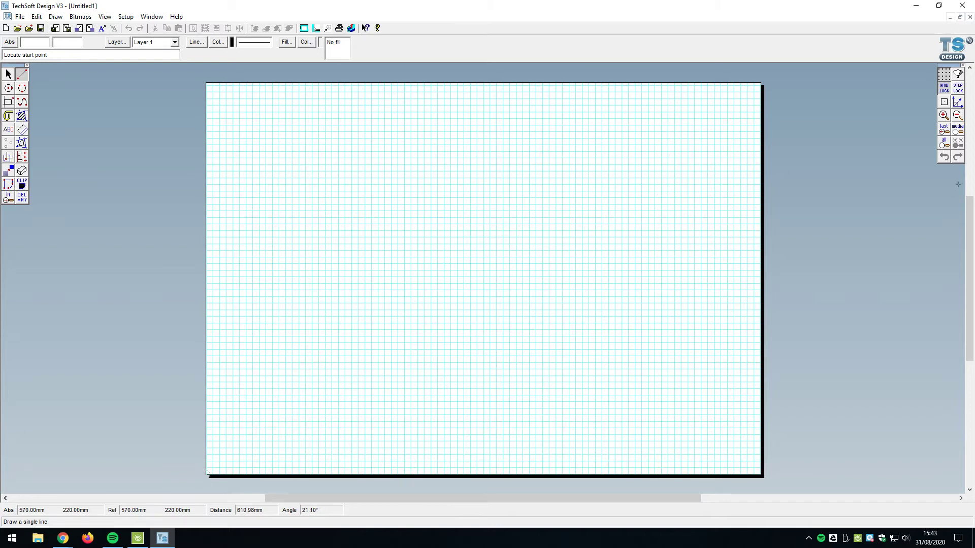
Enable 15° Radial Lock for line drawing and marquee rotations only, then cancel a test line.
click(958, 103)
right_click(959, 103)
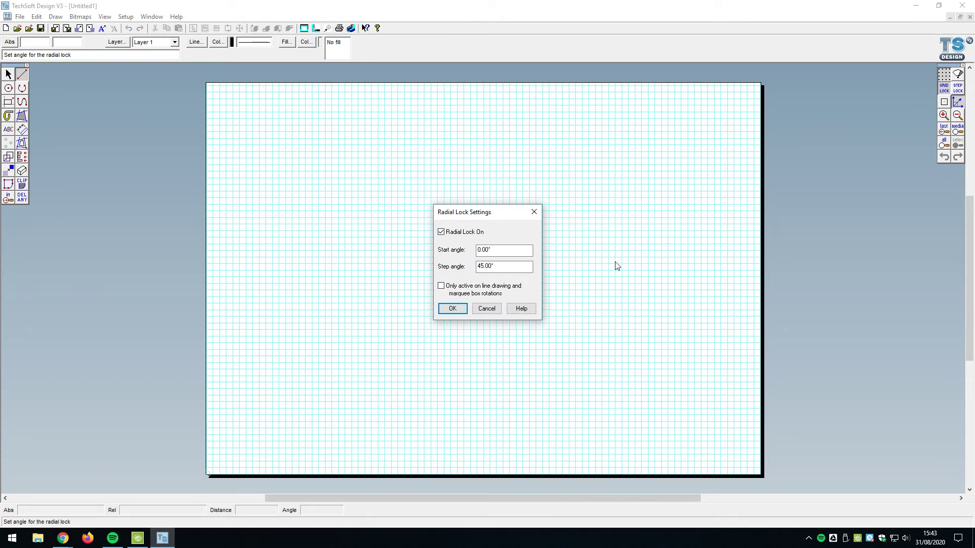
click(442, 287)
drag(505, 266, 477, 267)
text(15)
click(452, 308)
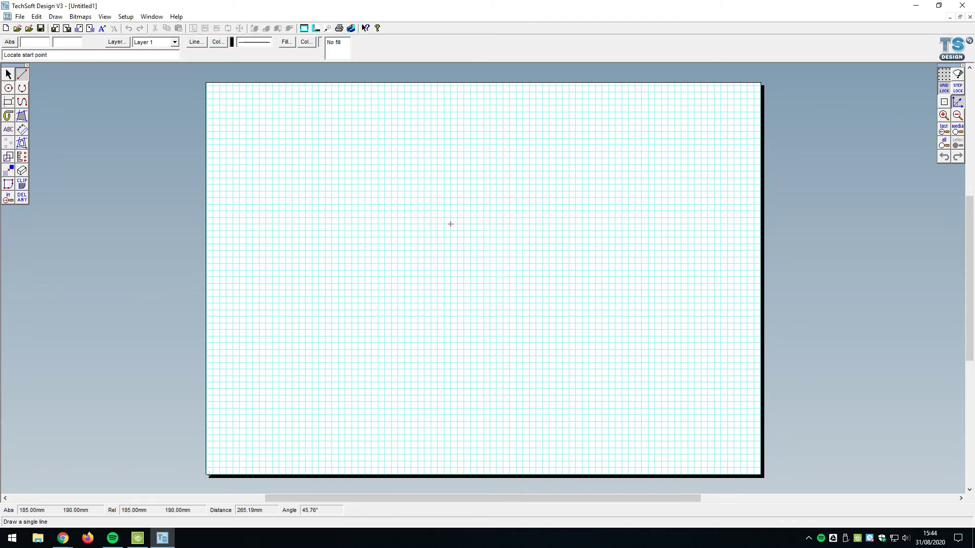
click(364, 190)
key(Escape)
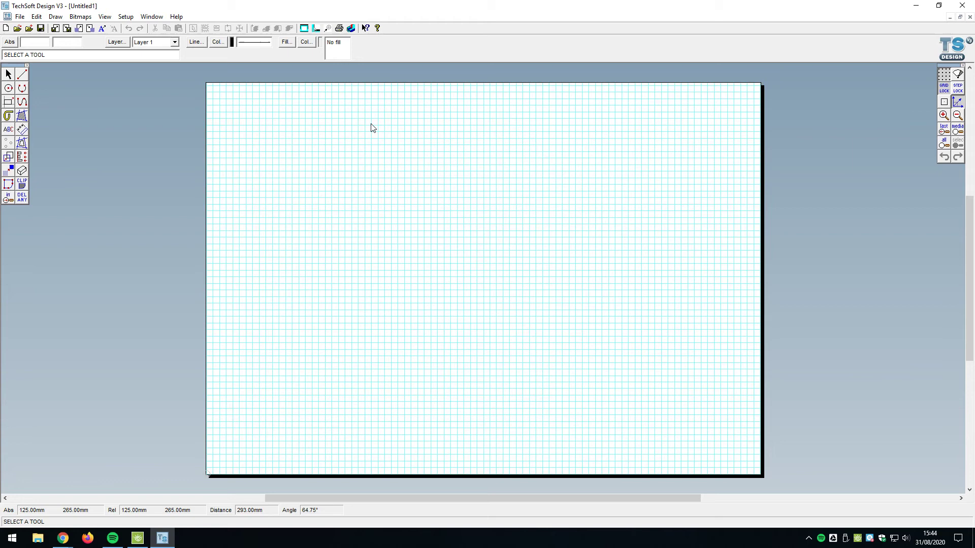
Set the page layout to ISO A4 (297mm x 210mm) landscape.
click(124, 17)
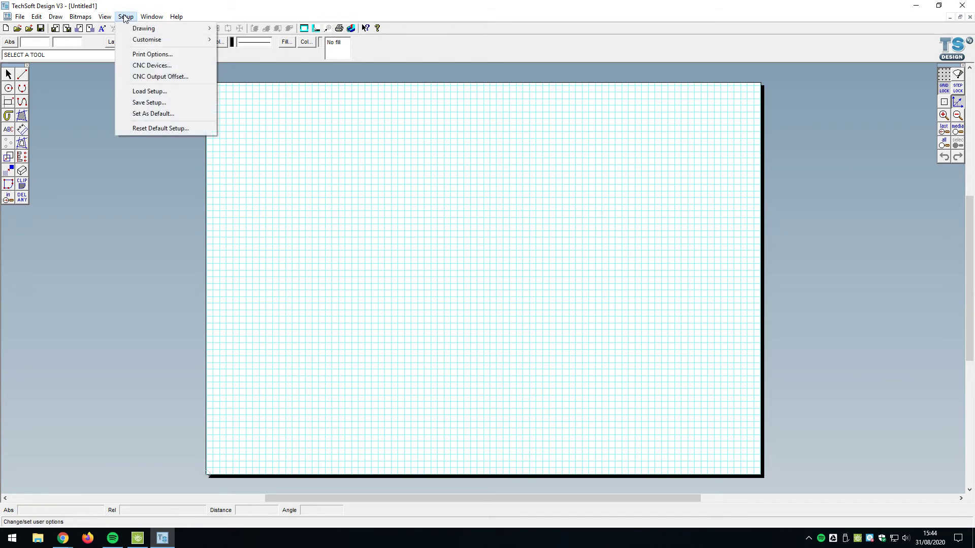
mouse_move(136, 33)
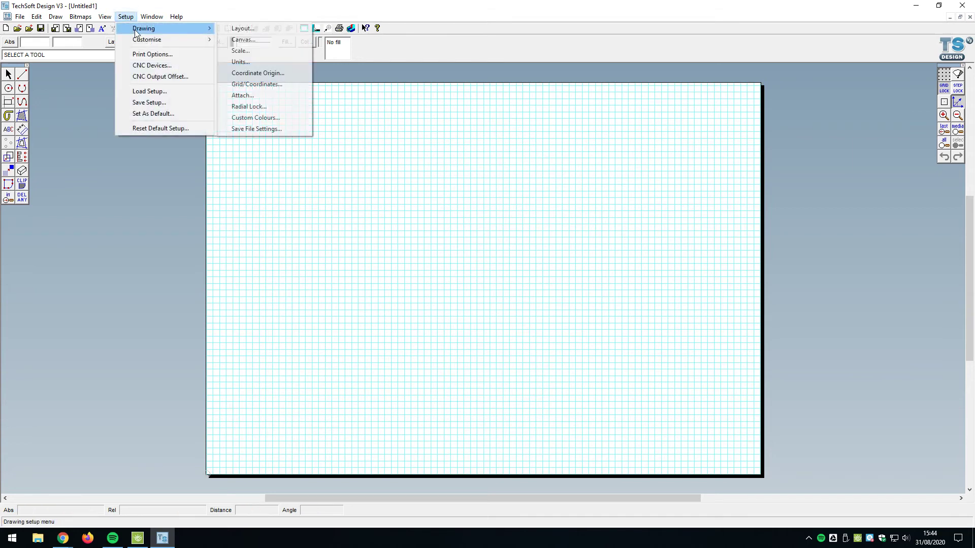
click(243, 29)
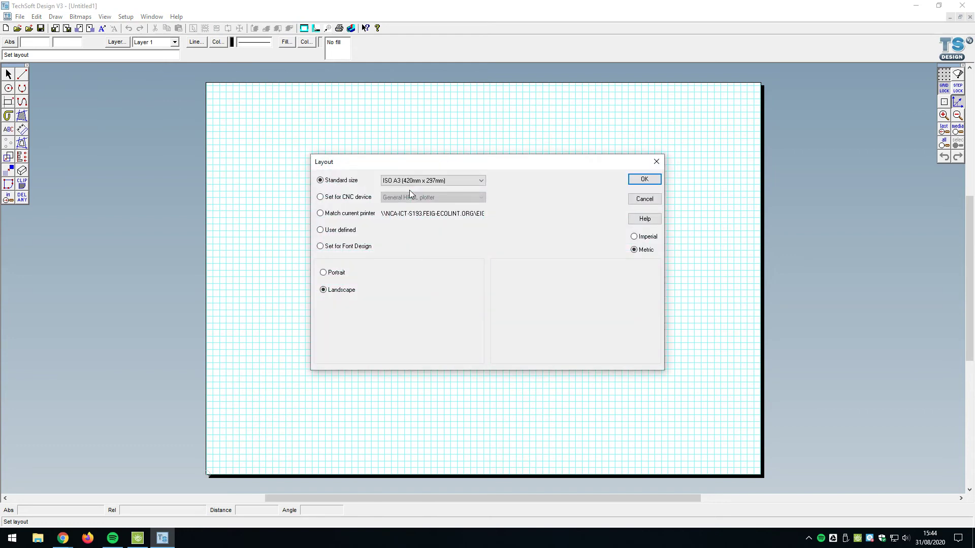
click(442, 186)
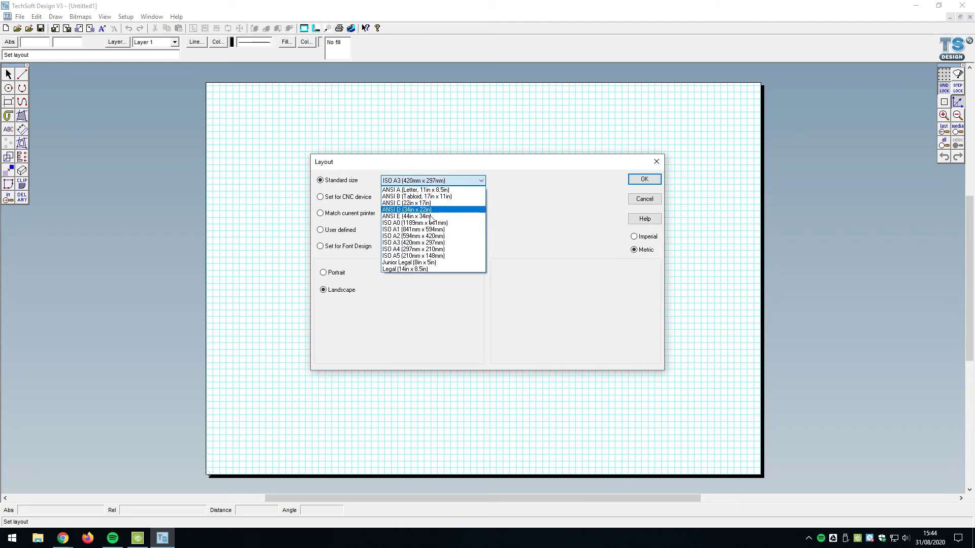
click(420, 241)
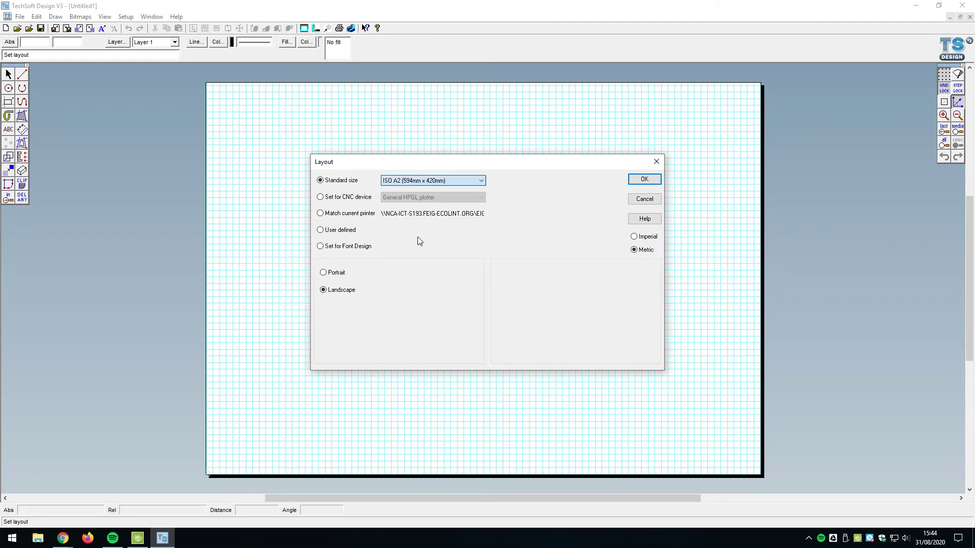
click(427, 182)
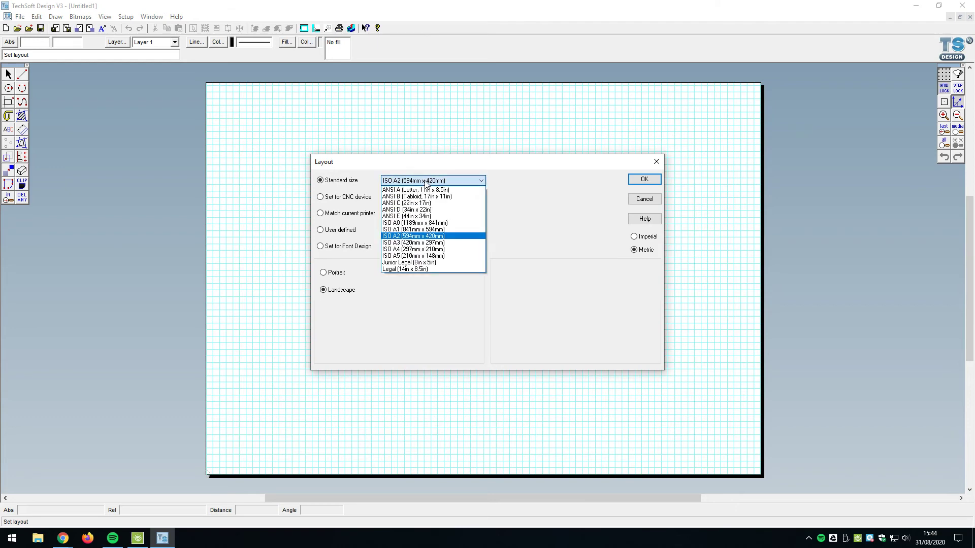
click(414, 250)
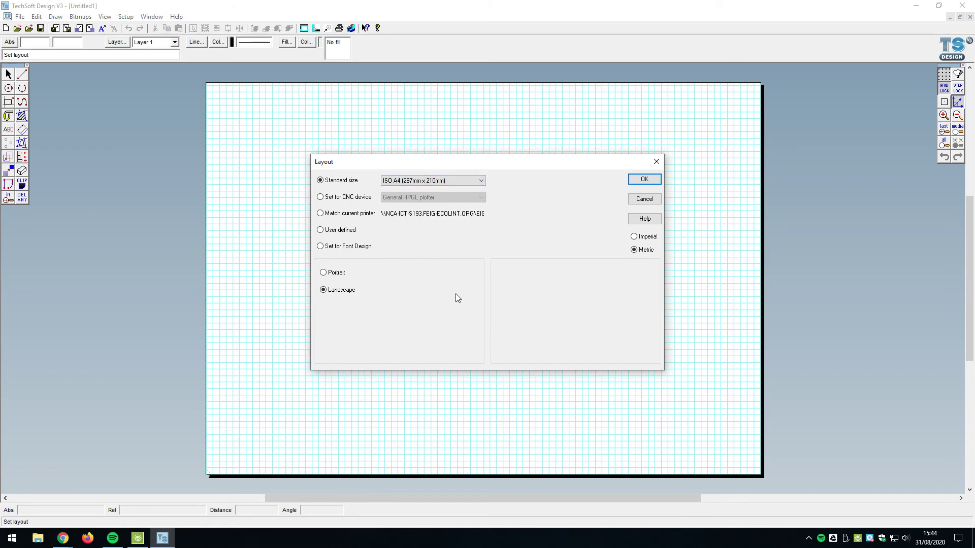
click(644, 179)
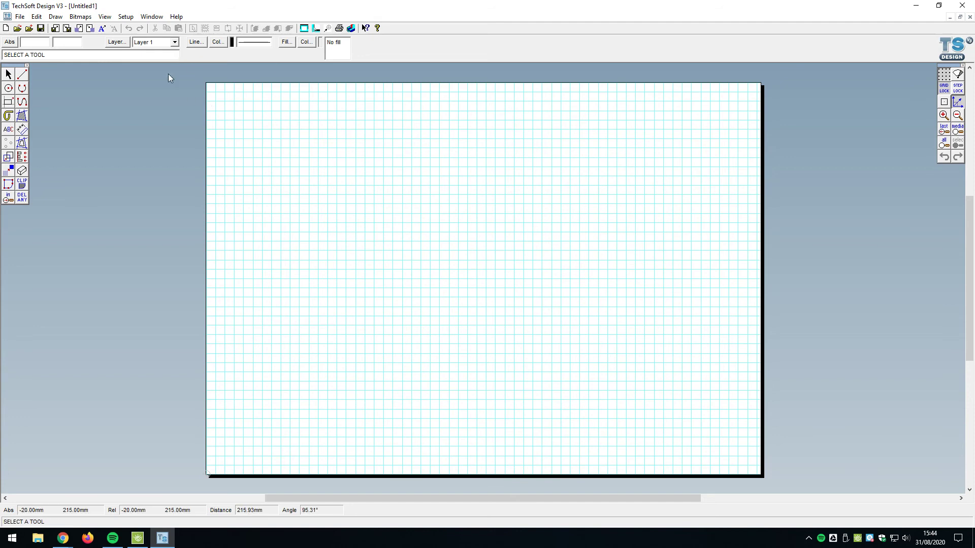
click(126, 17)
mouse_move(160, 34)
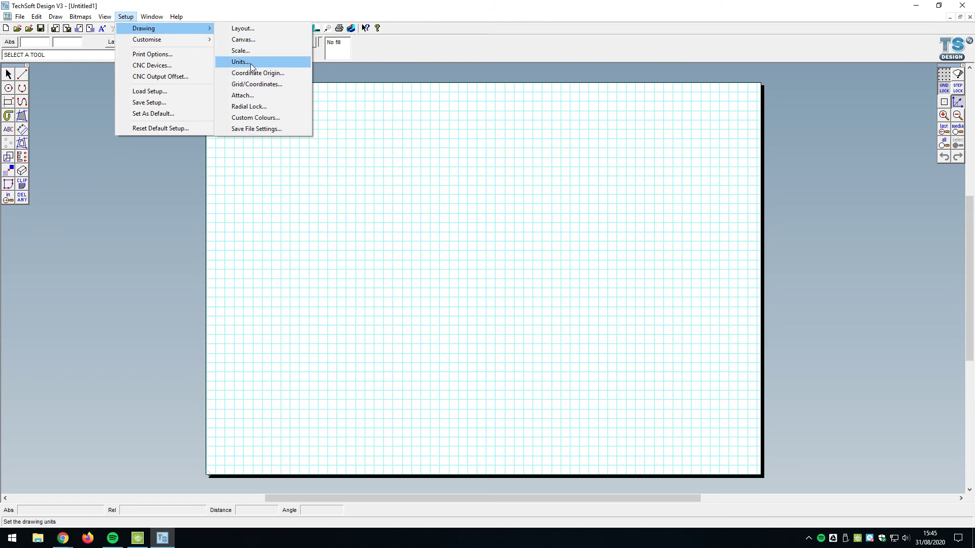
key(Escape)
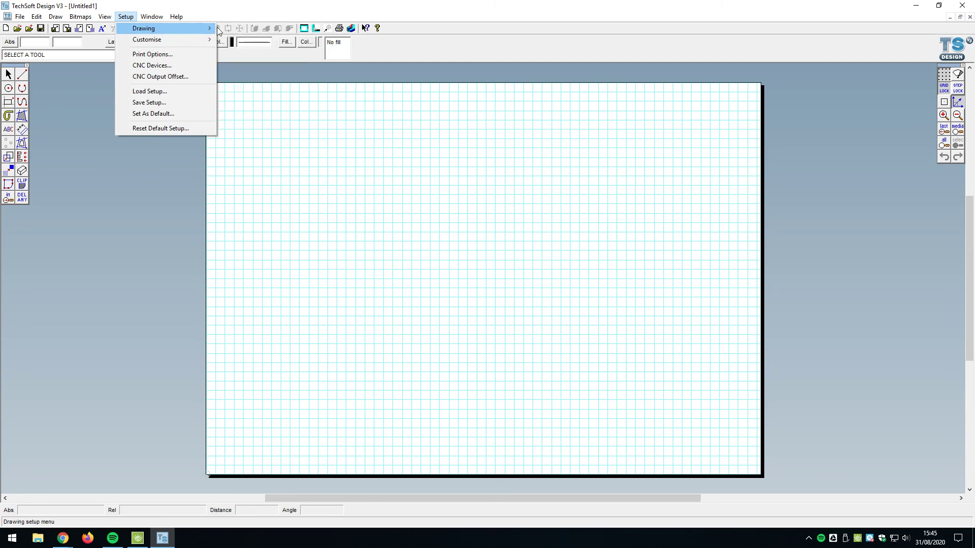
key(Escape)
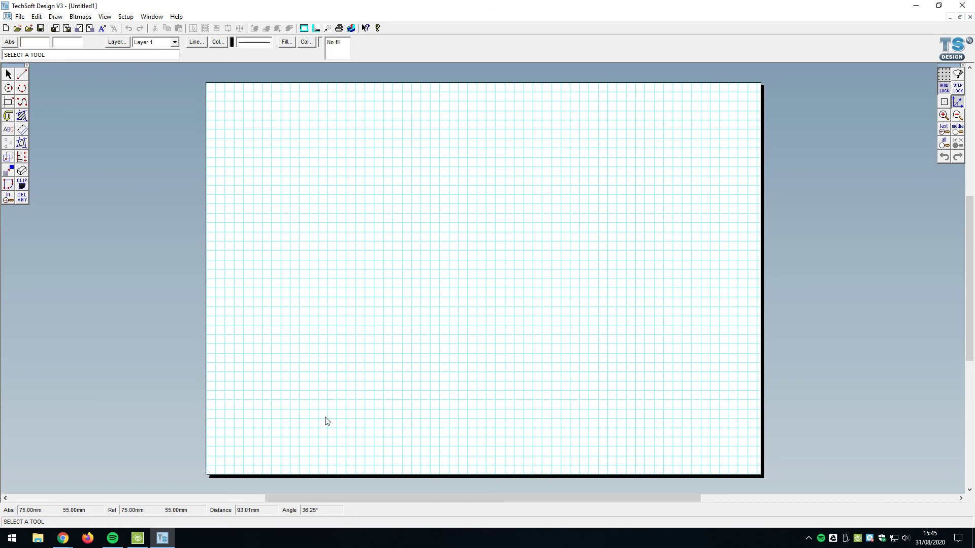
key(alt+Tab)
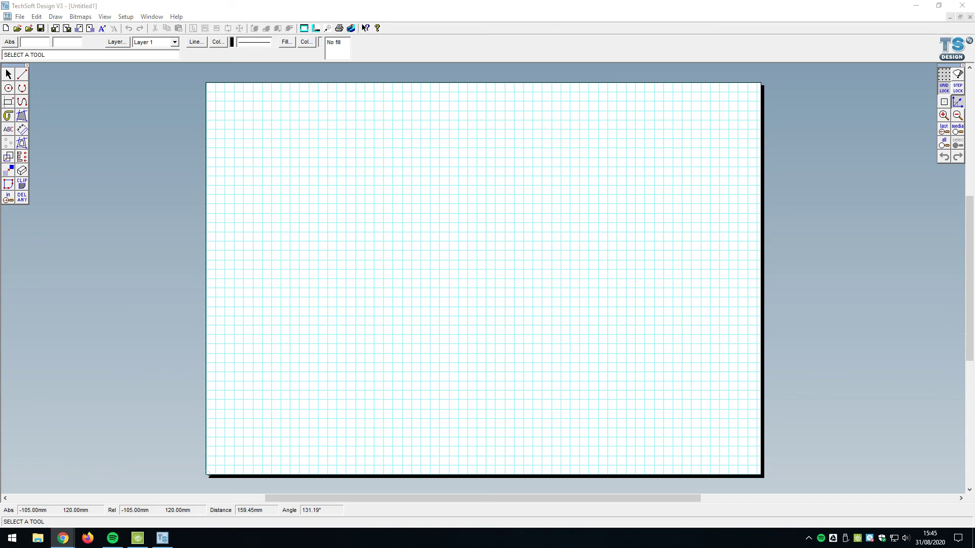